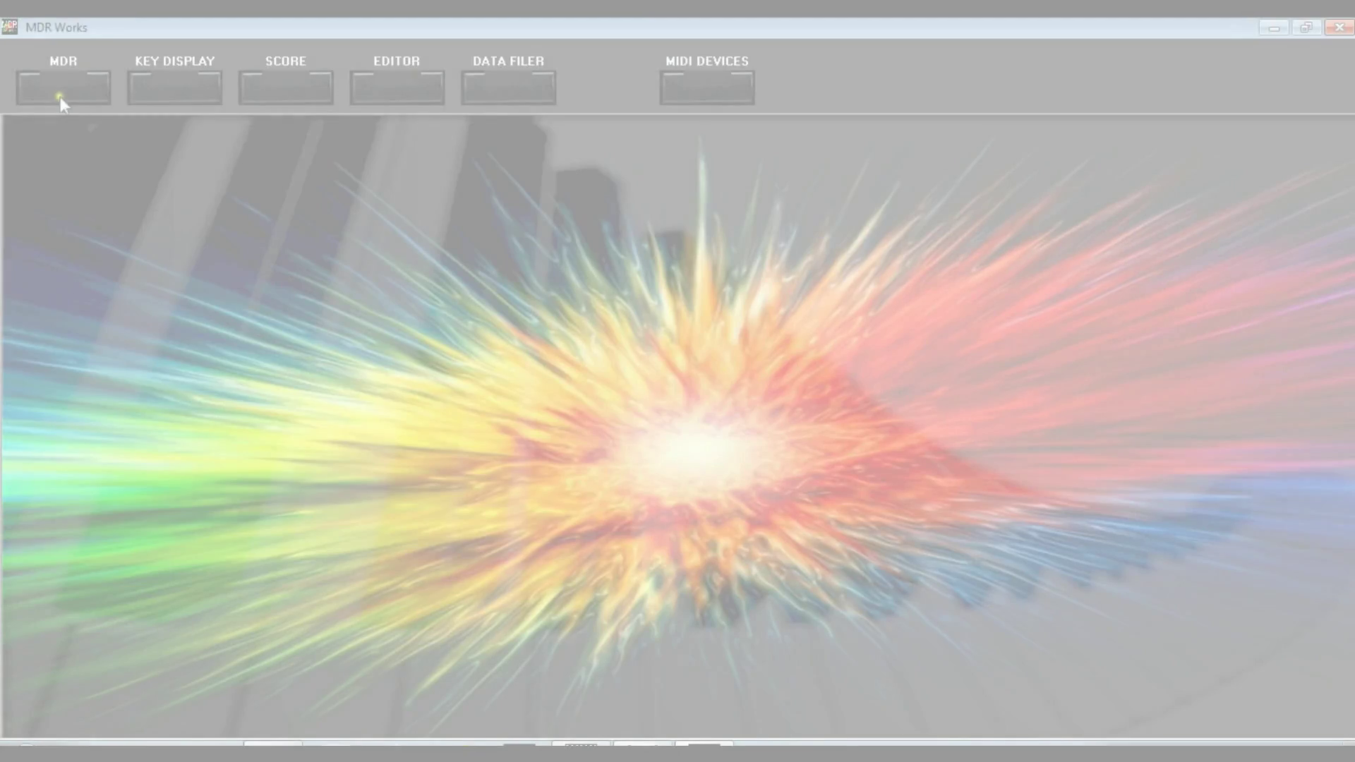
Open the MDR player, step forward two songs and load folder 02 with RiverDeepMountain.
{"action": "left_click", "coordinate": [56, 91]}
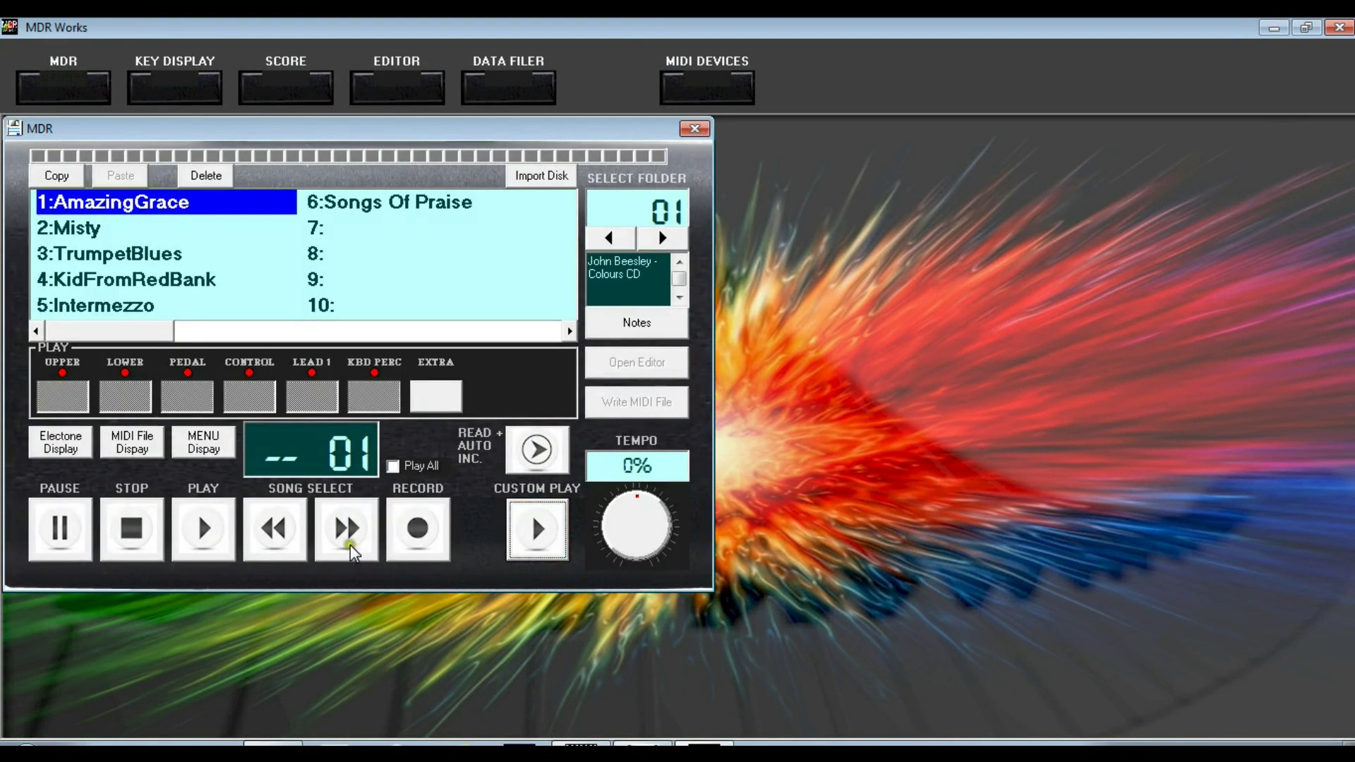
{"action": "left_click", "coordinate": [350, 545]}
{"action": "left_click", "coordinate": [350, 545]}
{"action": "left_click", "coordinate": [350, 545]}
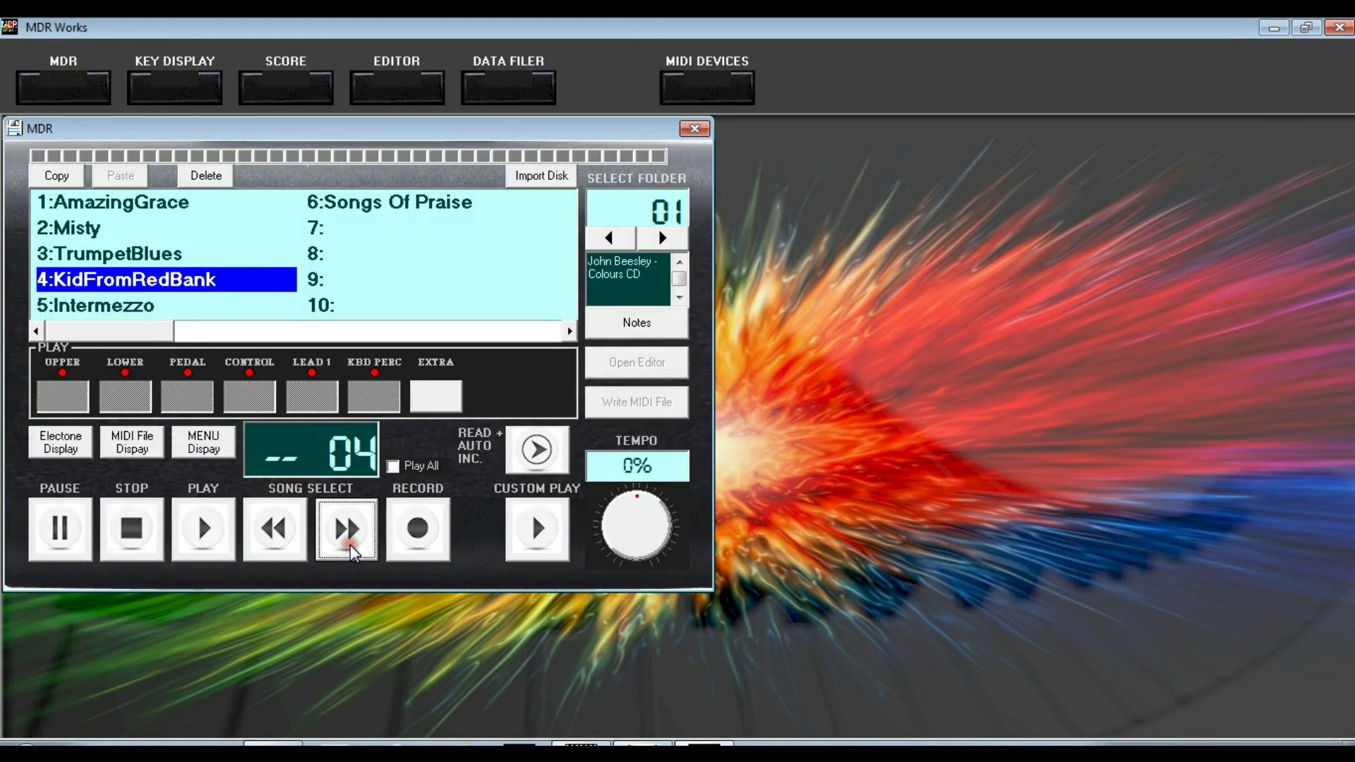
{"action": "left_click", "coordinate": [663, 238]}
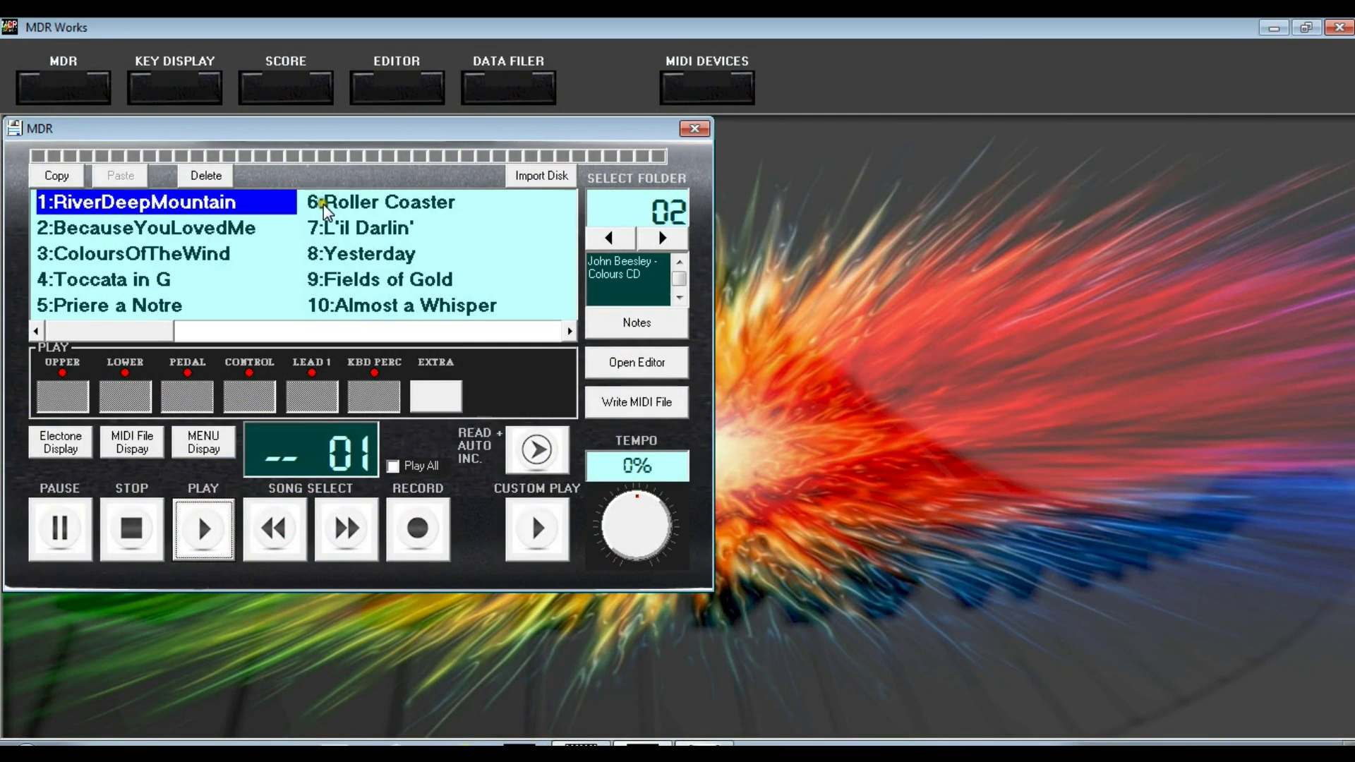
{"action": "left_click_drag", "start_coordinate": [300, 133], "coordinate": [624, 180]}
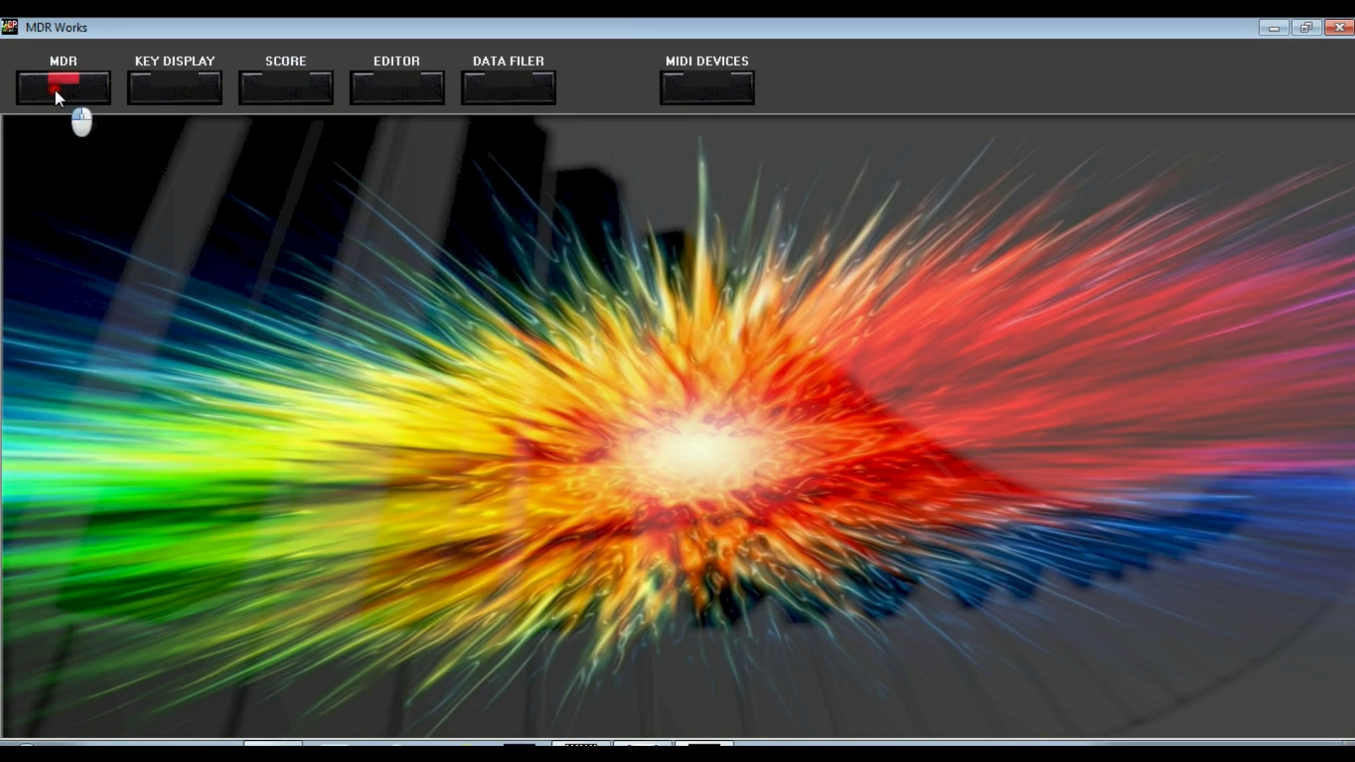
Reopen the MDR player, load folder 02, select RiverDeepMountain and play it.
{"action": "left_click", "coordinate": [55, 90]}
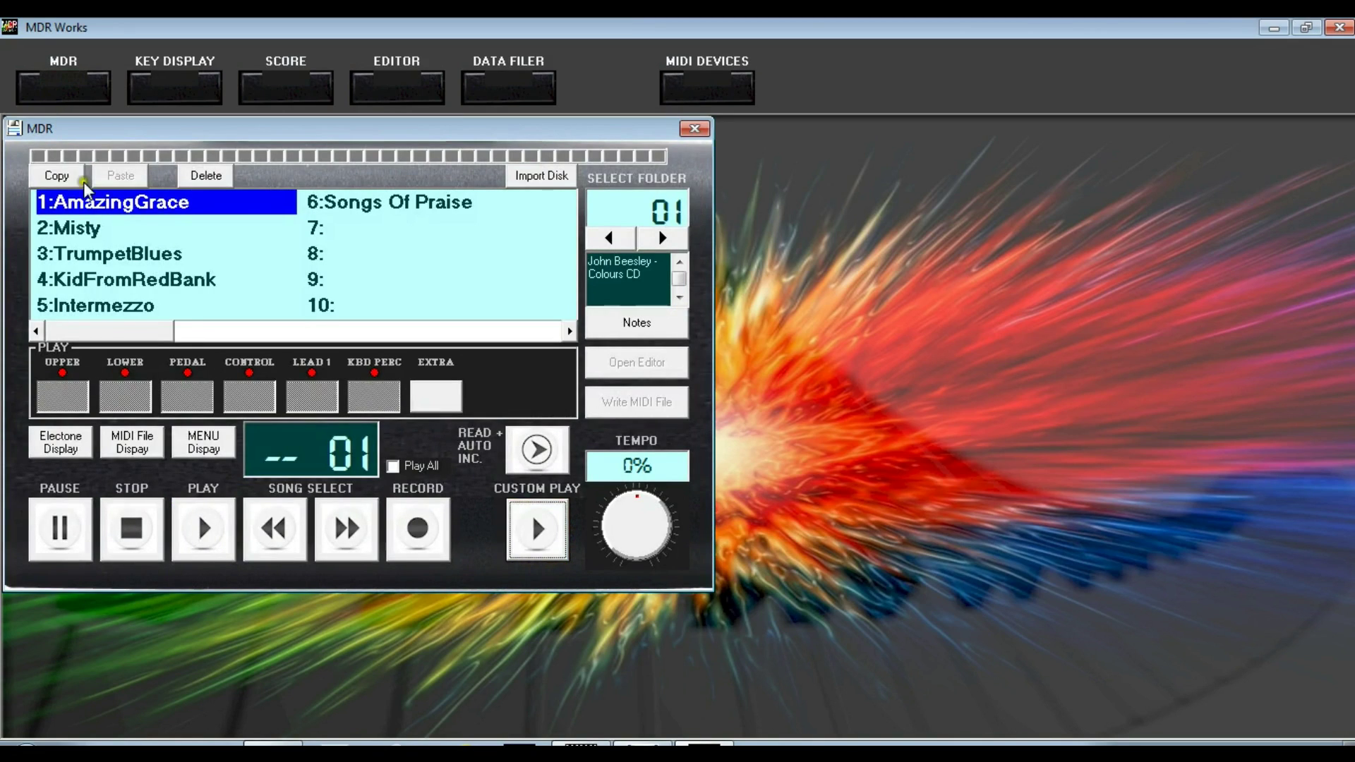
{"action": "left_click", "coordinate": [350, 545]}
{"action": "left_click", "coordinate": [350, 545]}
{"action": "left_click", "coordinate": [350, 544]}
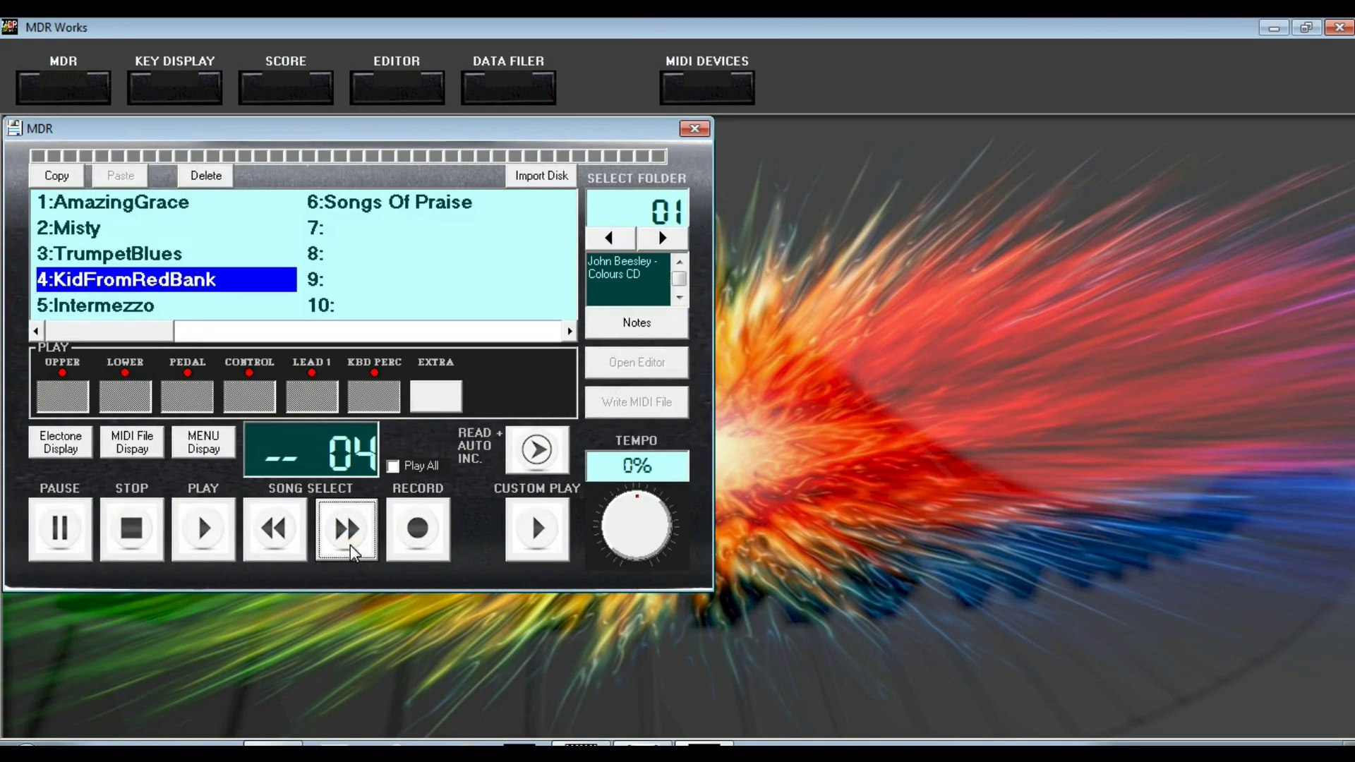
{"action": "left_click", "coordinate": [667, 238]}
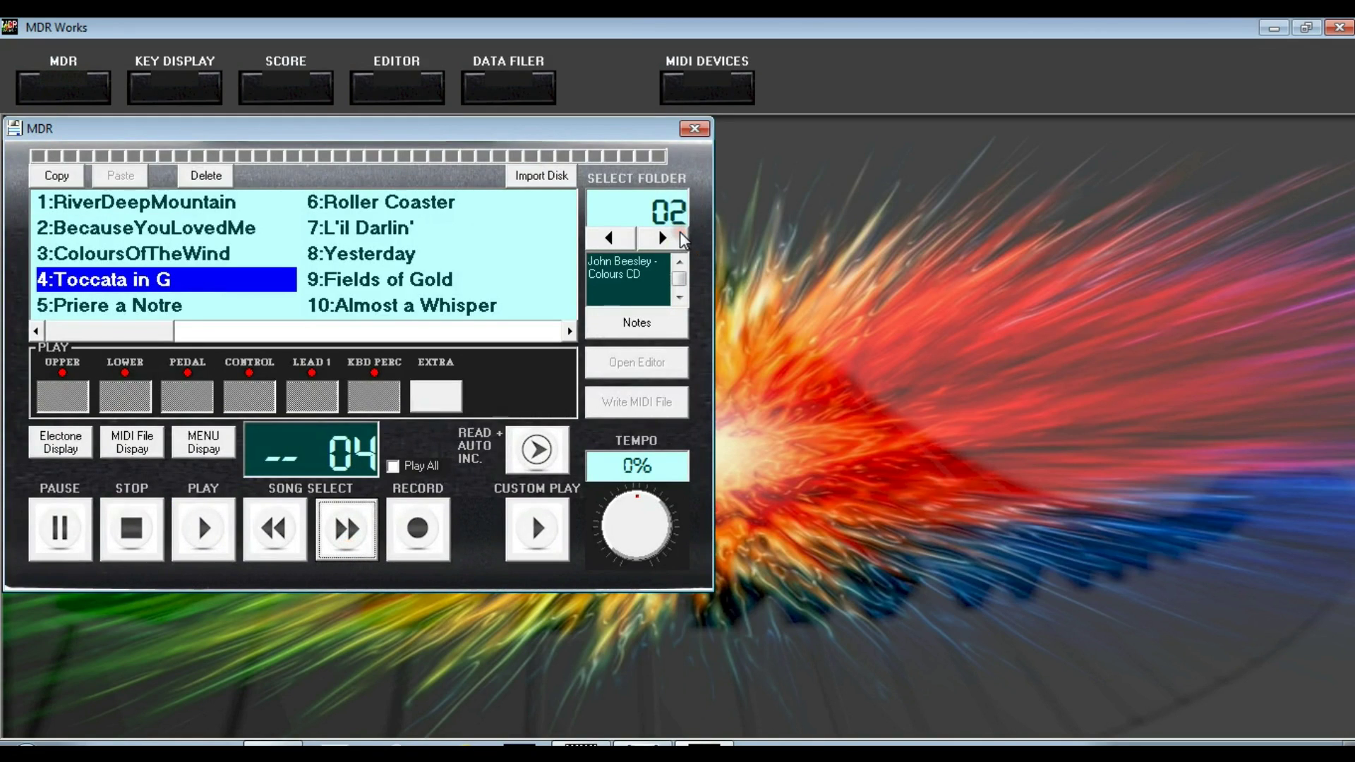
{"action": "left_click", "coordinate": [185, 210]}
{"action": "left_click", "coordinate": [204, 543]}
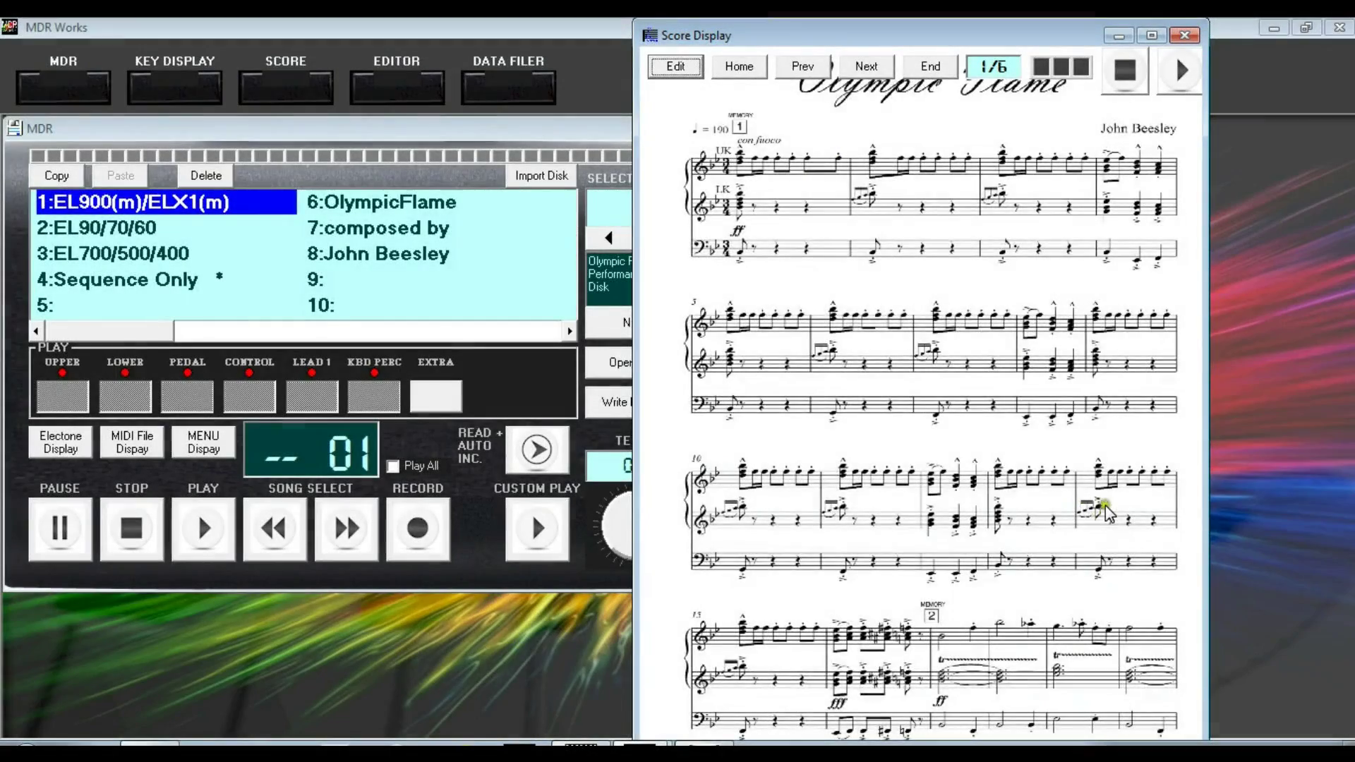
Add image 007 as a new page after the last Olympic Flame score page.
{"action": "left_click", "coordinate": [1105, 506]}
{"action": "left_click", "coordinate": [1105, 506]}
{"action": "left_click", "coordinate": [1105, 506]}
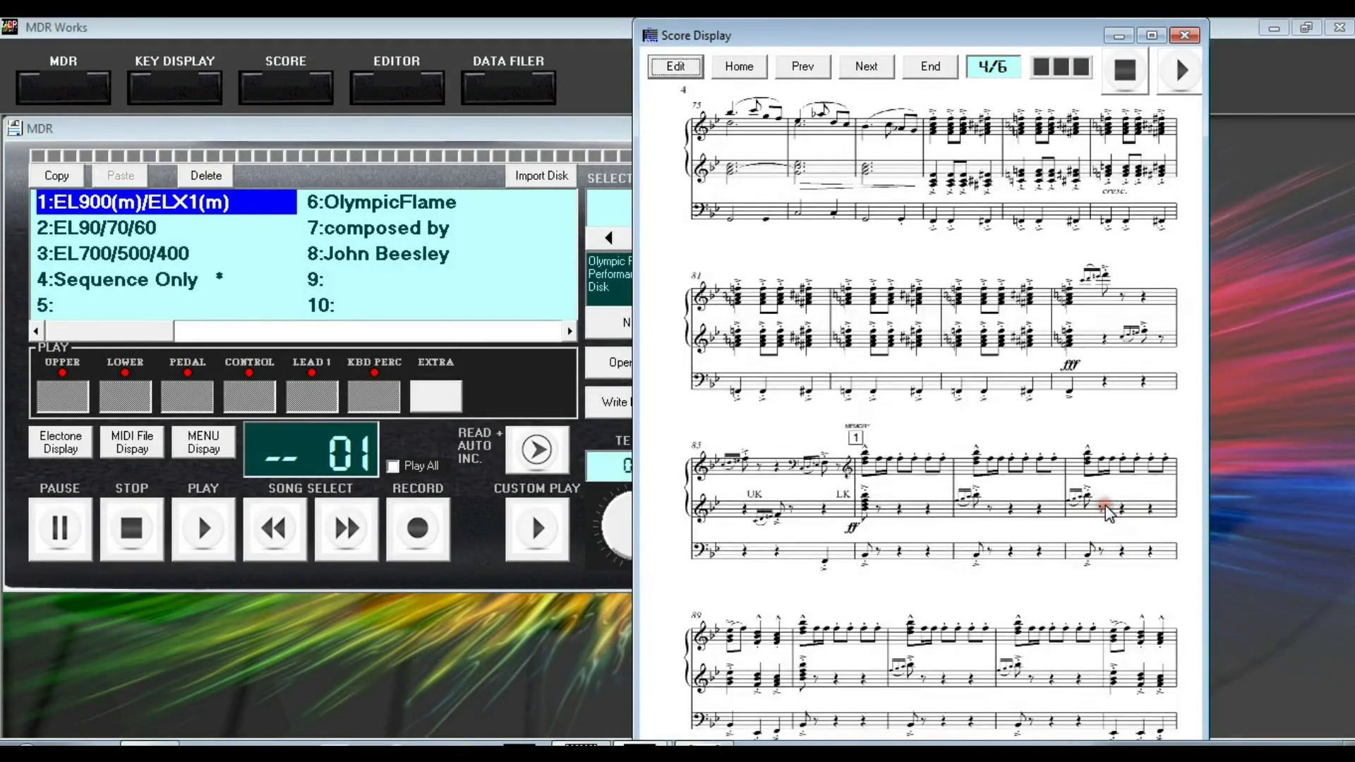
{"action": "left_click", "coordinate": [1104, 506]}
{"action": "left_click", "coordinate": [1105, 506]}
{"action": "left_click", "coordinate": [1104, 506]}
{"action": "left_click", "coordinate": [1104, 506]}
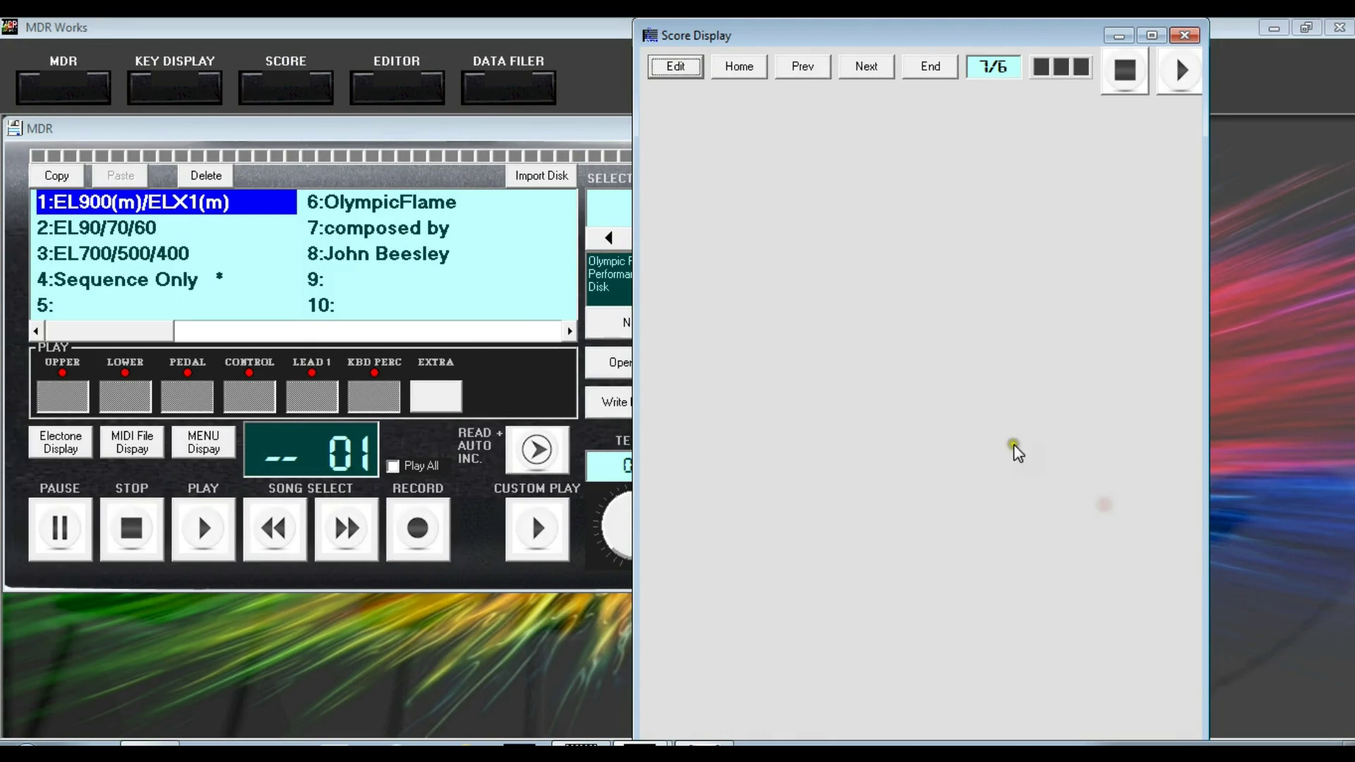
{"action": "left_click", "coordinate": [681, 68]}
{"action": "left_click", "coordinate": [685, 125]}
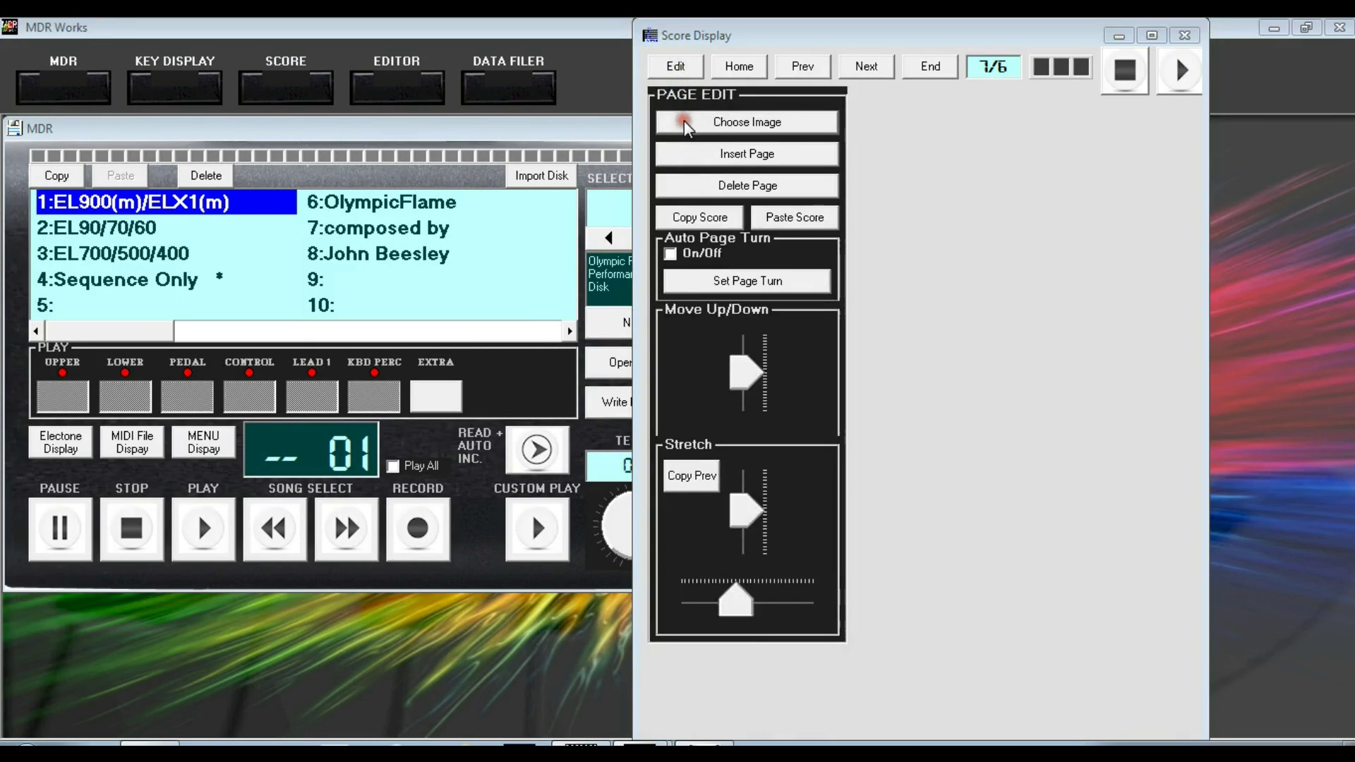
{"action": "double_click", "coordinate": [1098, 289]}
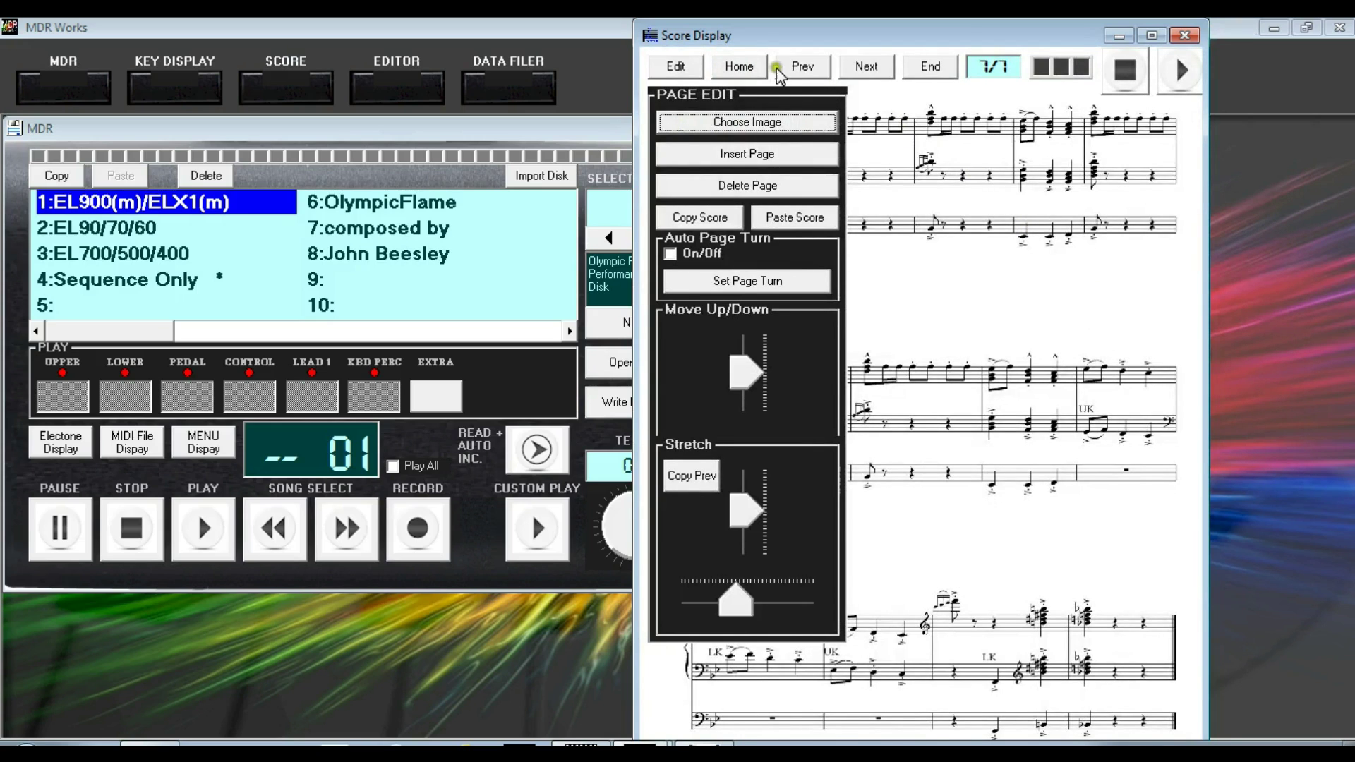
Return to score page 1, close page editing and start Custom Play with the score.
{"action": "left_click", "coordinate": [739, 68]}
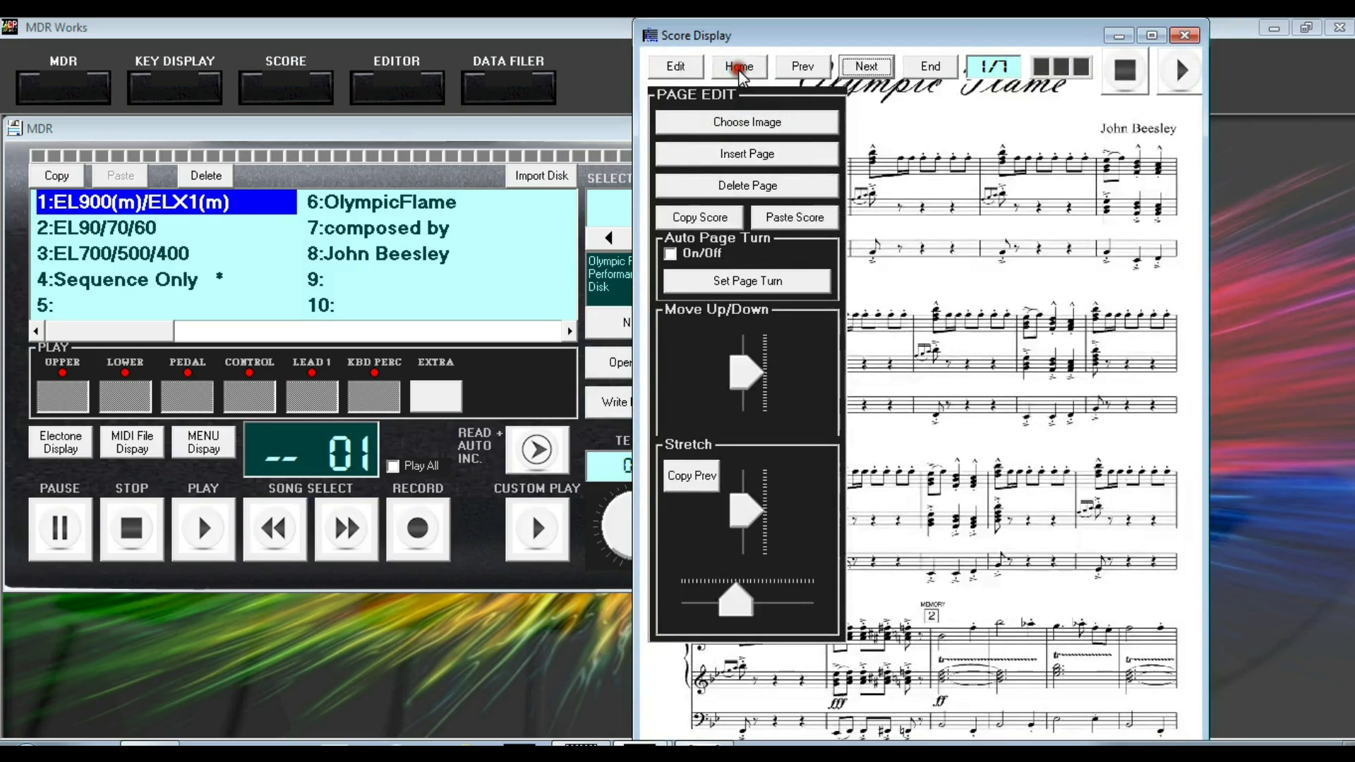
{"action": "left_click", "coordinate": [672, 68]}
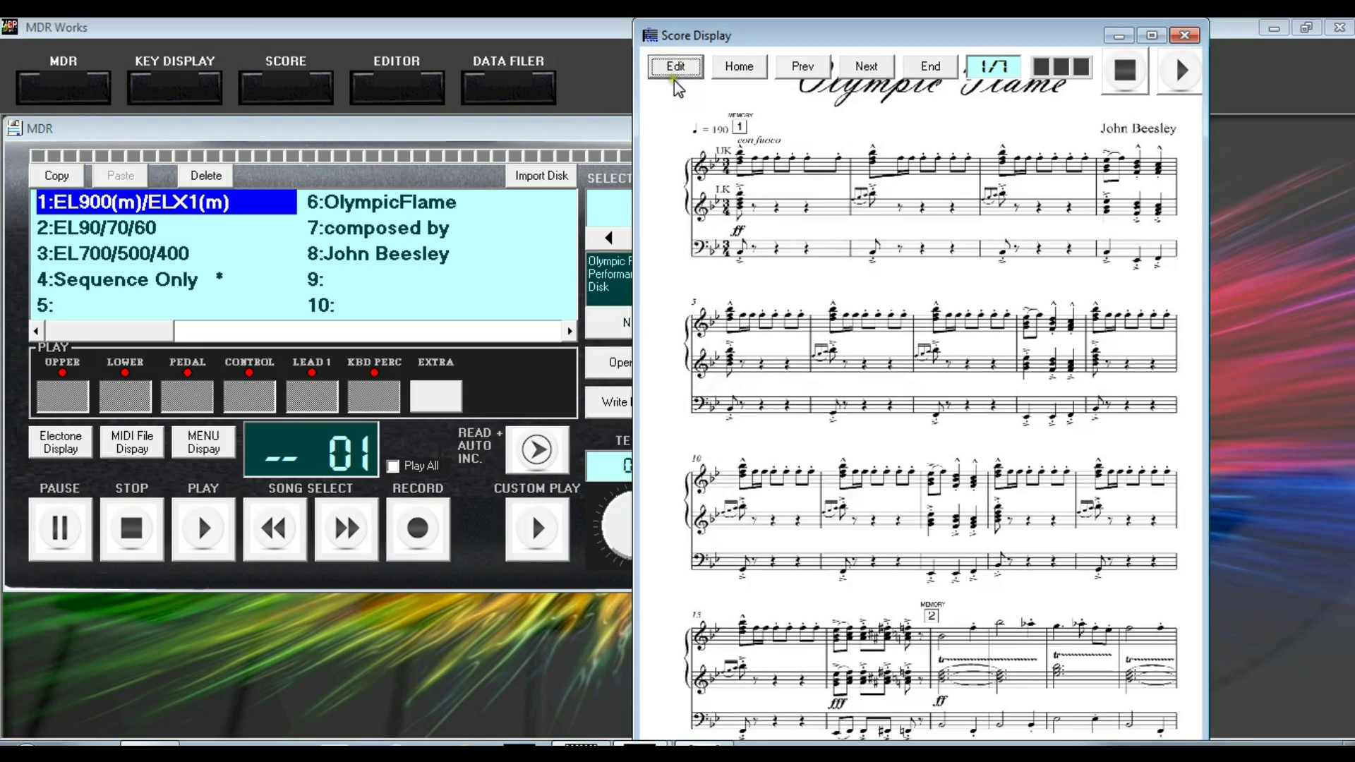
{"action": "left_click", "coordinate": [554, 543]}
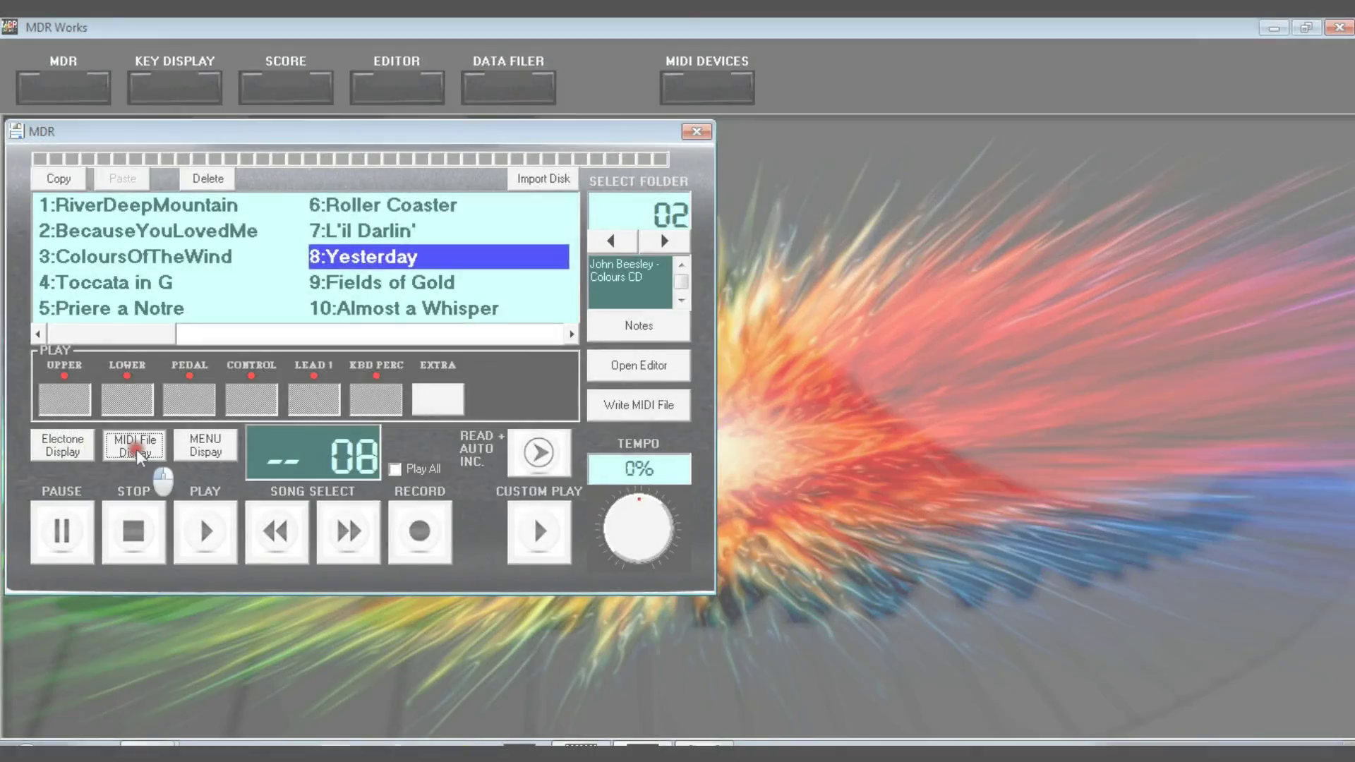
Switch to the MIDI file list and play 2EVERYTI.MID from folder 02.
{"action": "left_click", "coordinate": [135, 446]}
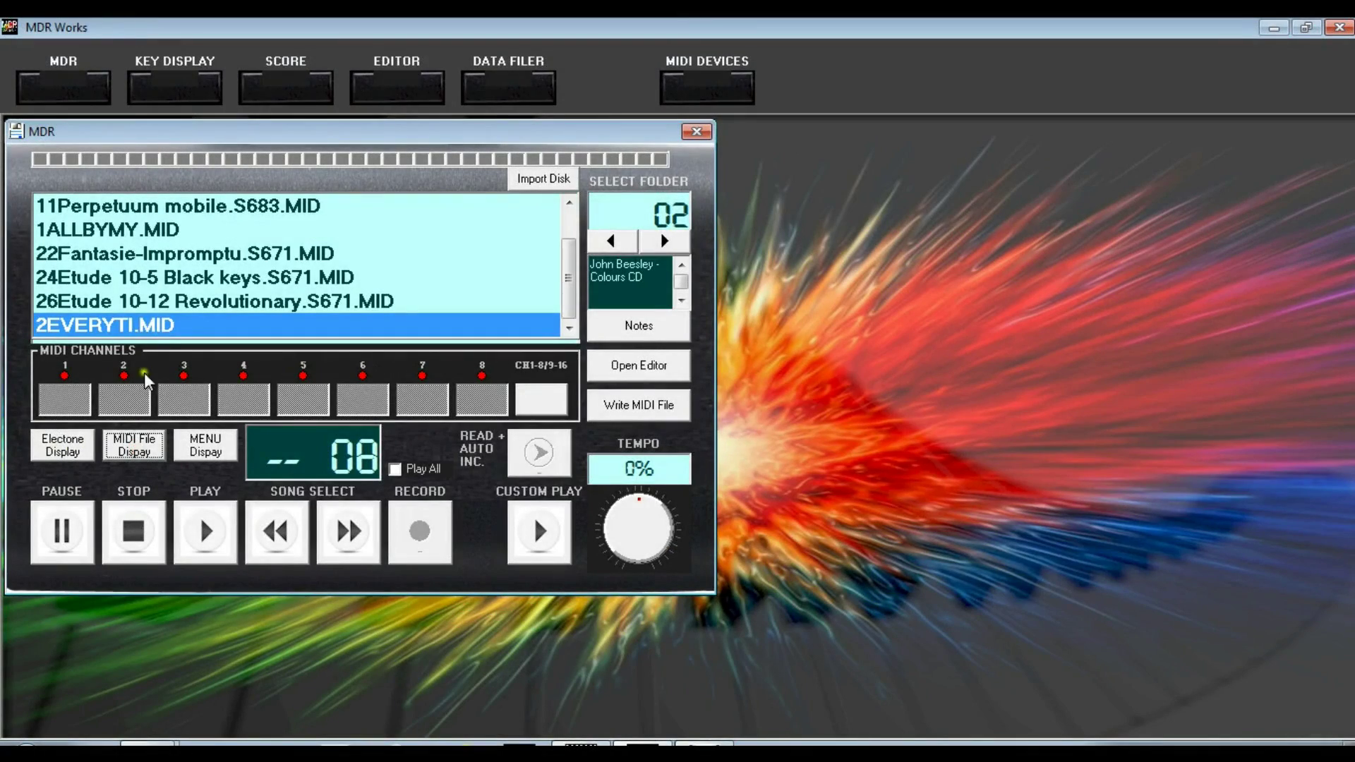
{"action": "left_click", "coordinate": [139, 323]}
{"action": "left_click", "coordinate": [543, 531]}
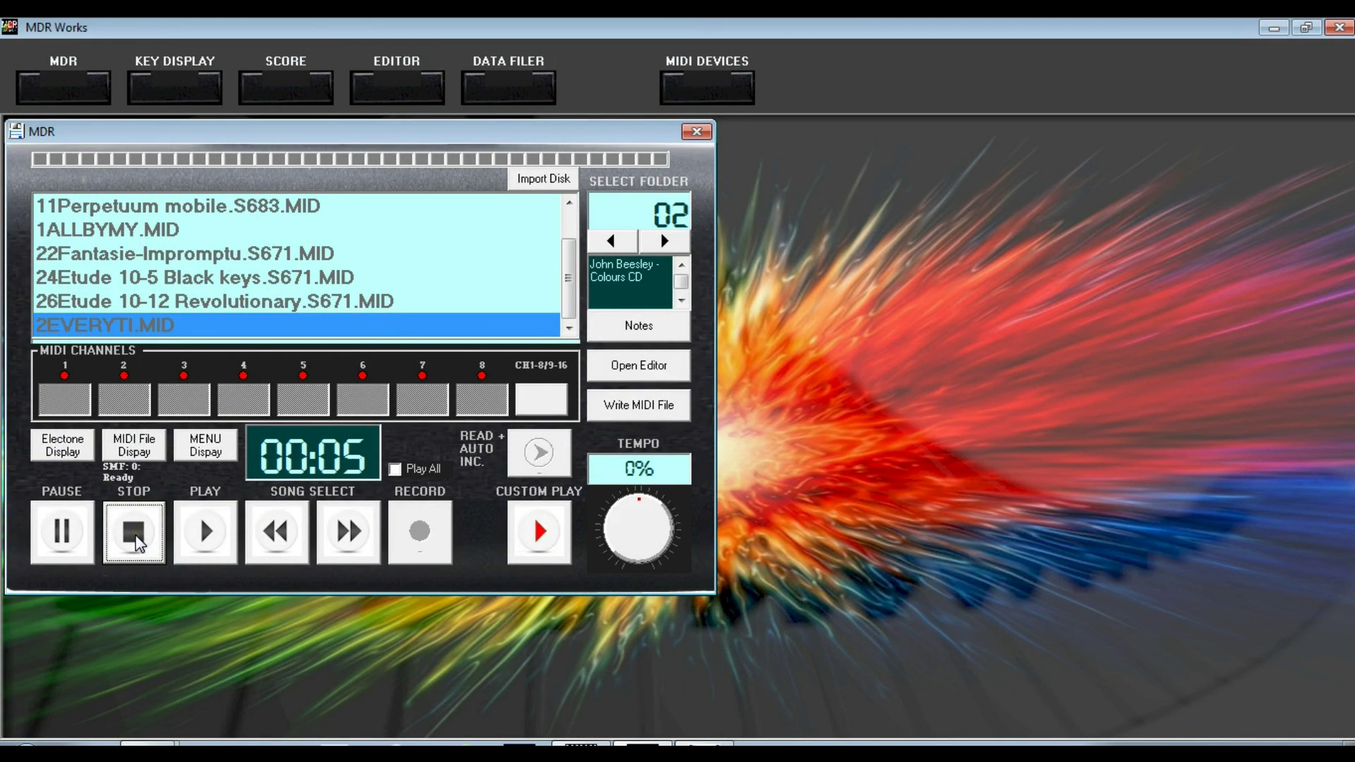
Open the Key Display, stop playback and show the three-keyboard Electone view.
{"action": "left_click", "coordinate": [201, 92]}
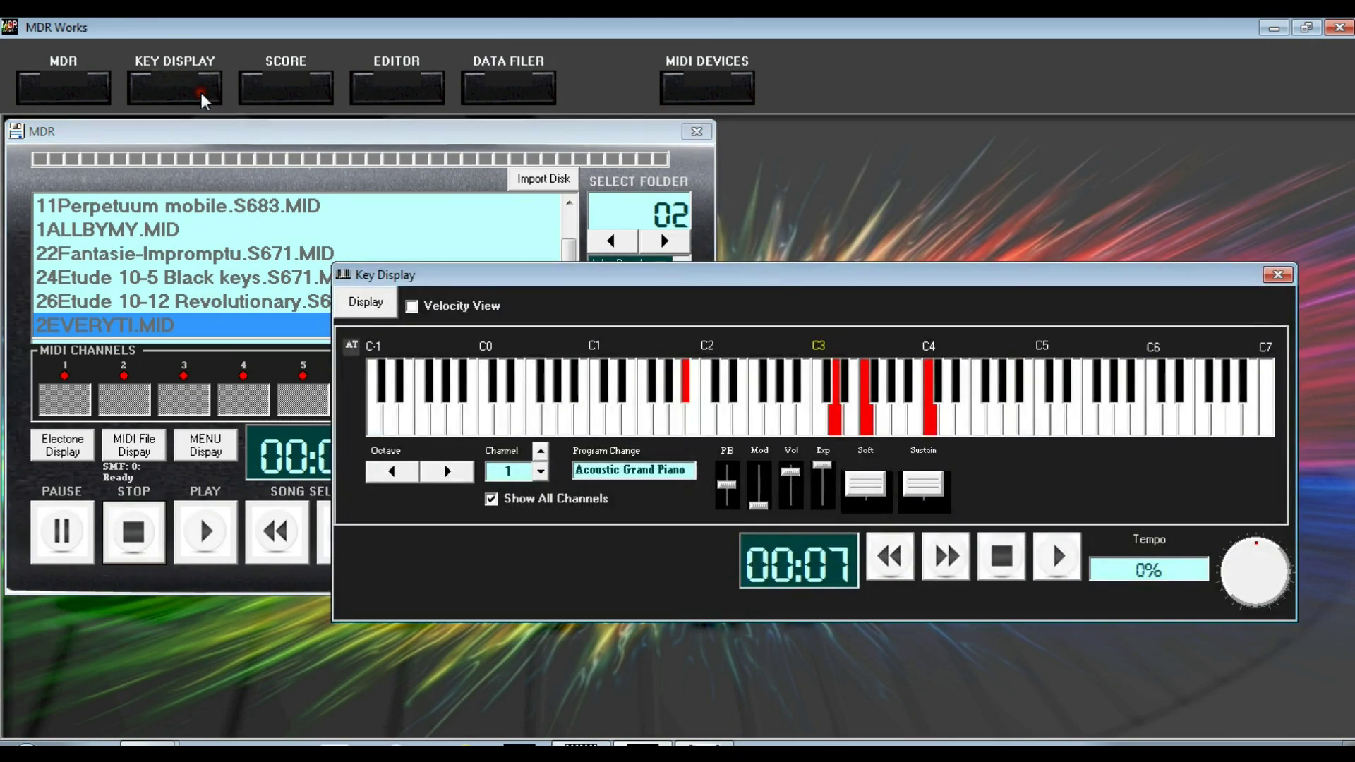
{"action": "left_click", "coordinate": [1005, 560]}
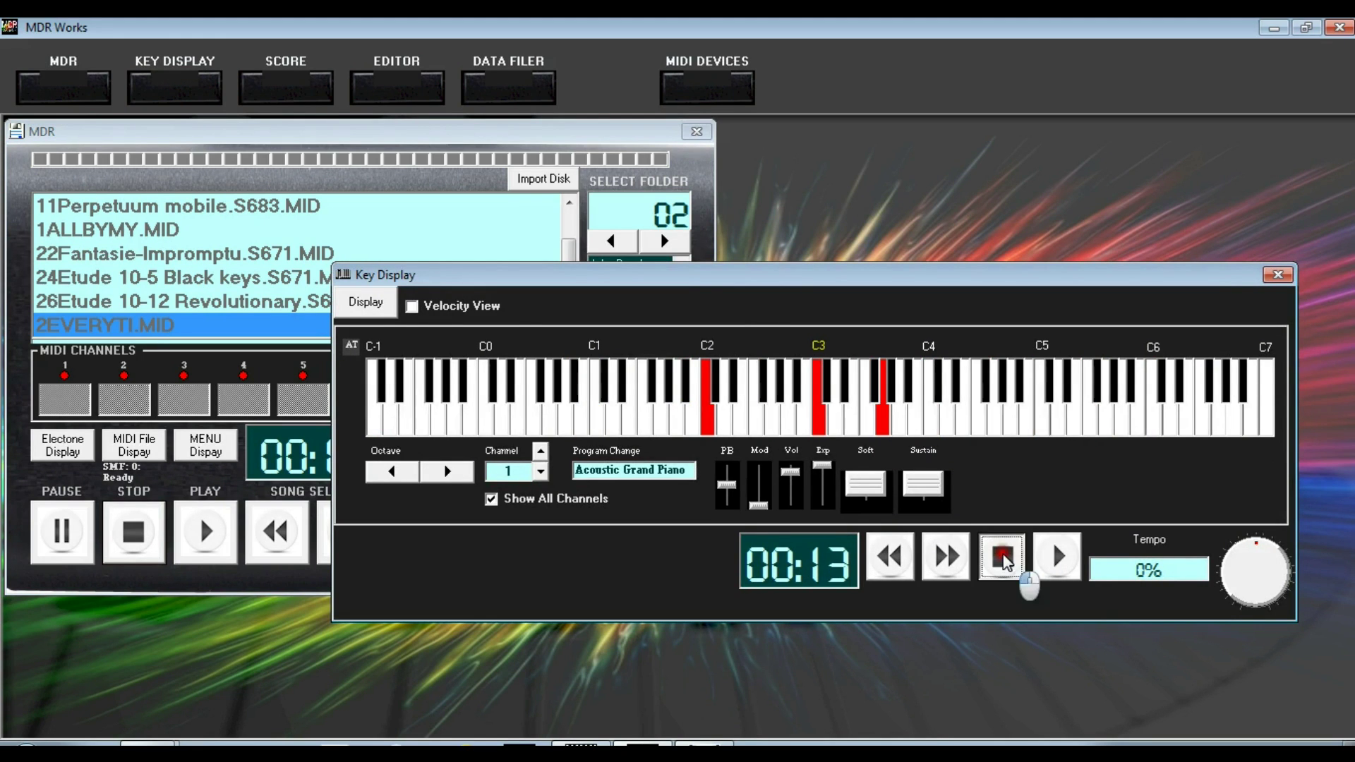
{"action": "left_click", "coordinate": [351, 305]}
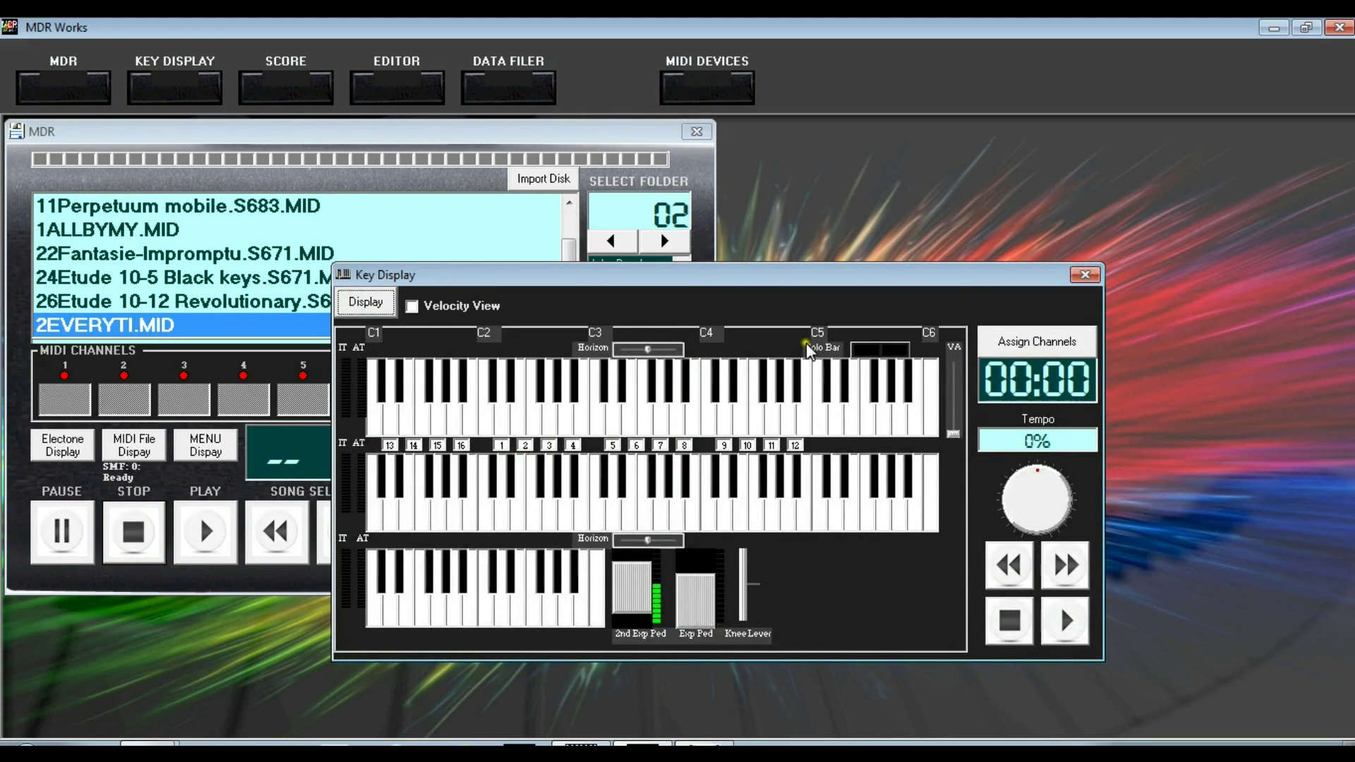
Apply the Drums Only channel-assignment preset and play in the Key Display.
{"action": "left_click", "coordinate": [1032, 344]}
{"action": "left_click", "coordinate": [837, 372]}
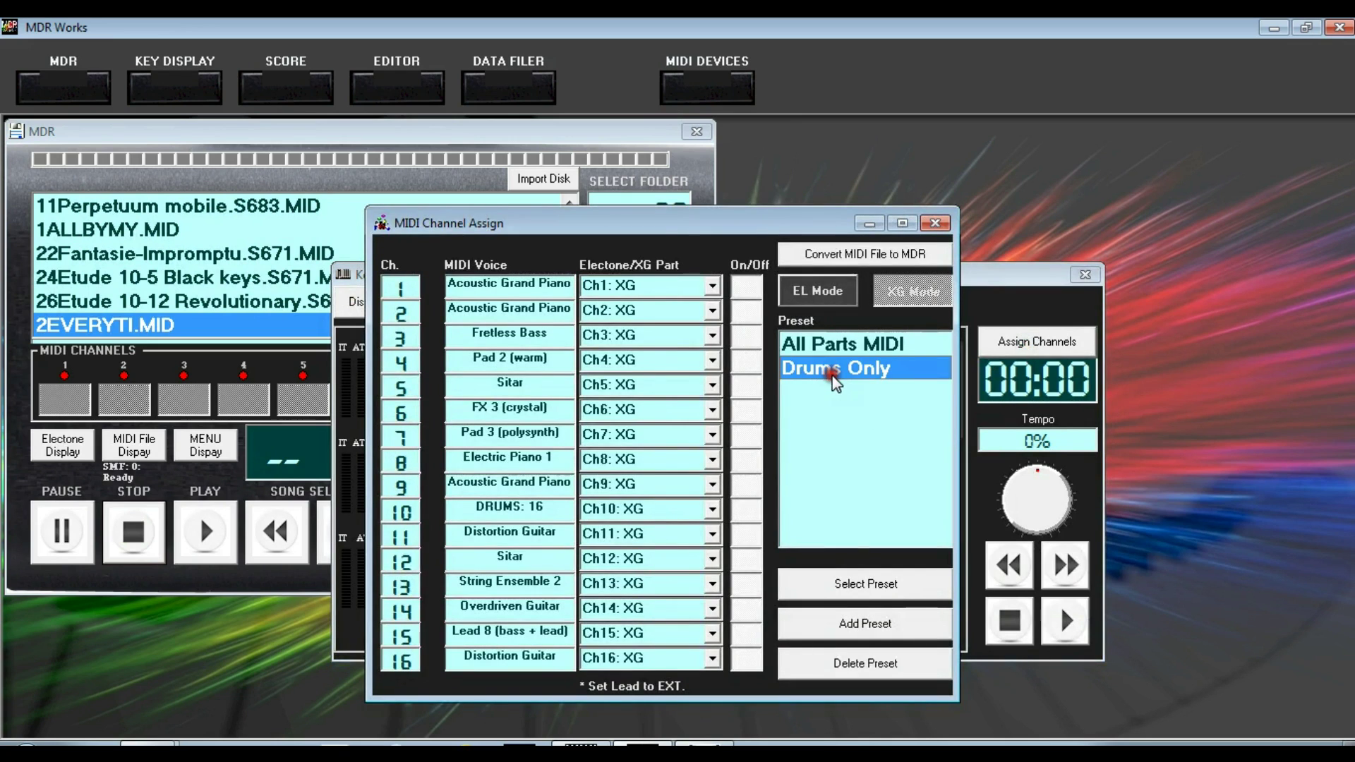
{"action": "left_click", "coordinate": [857, 590]}
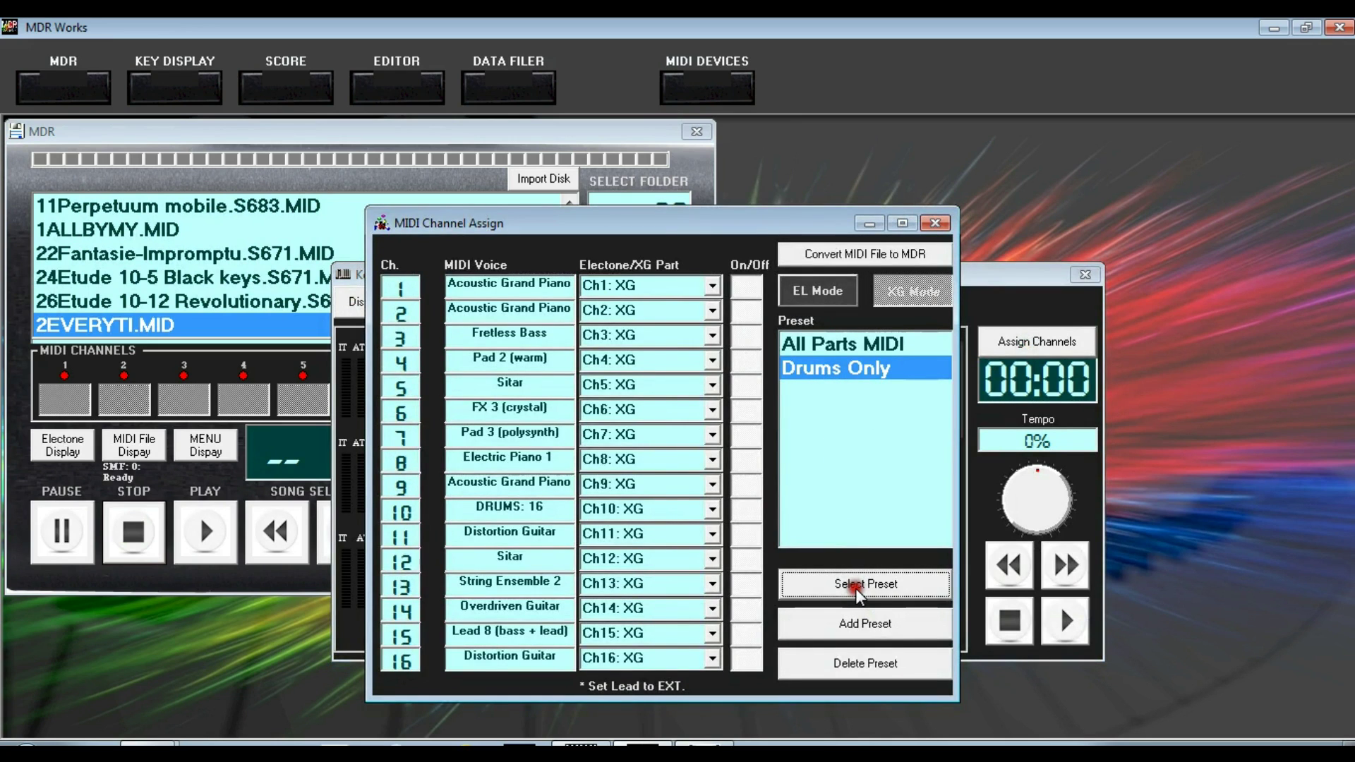
{"action": "left_click", "coordinate": [1065, 621]}
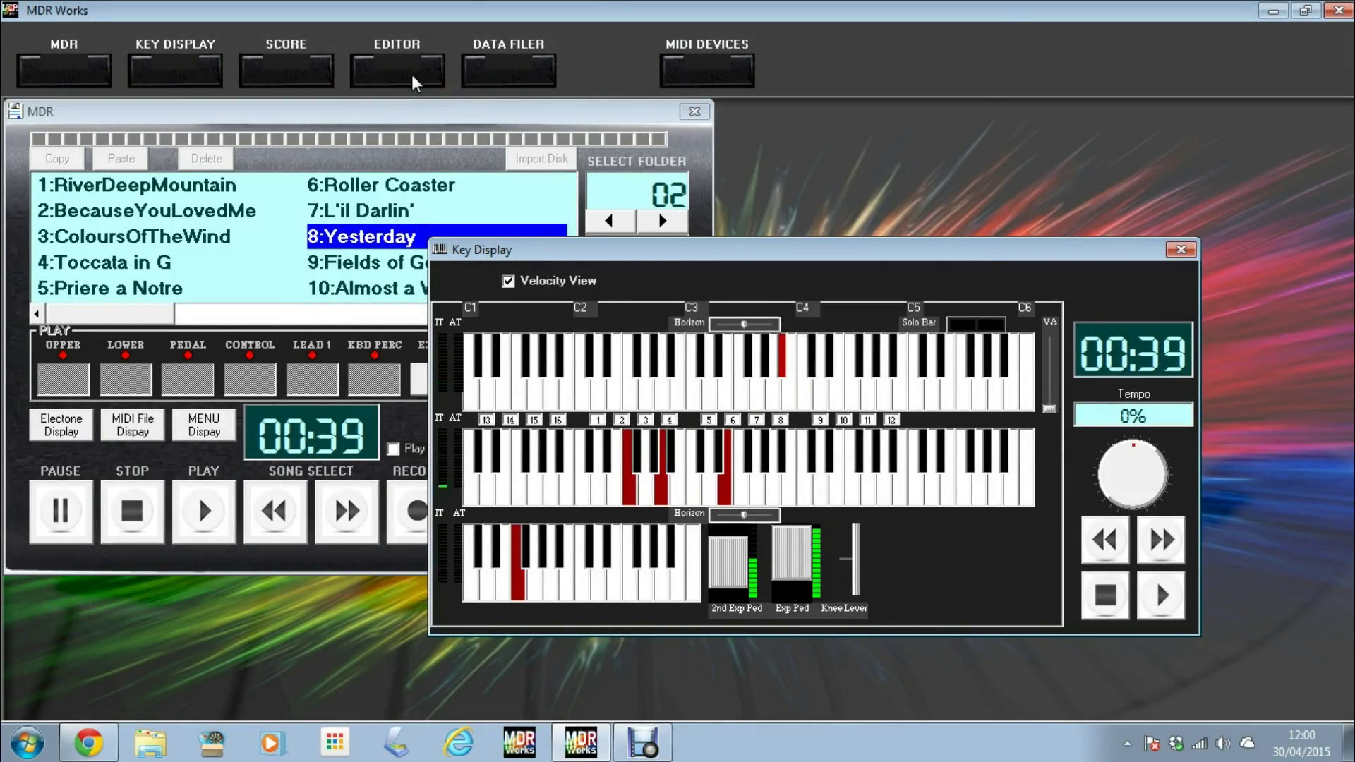
Open the Event Display editor to follow Yesterday's MIDI events during playback.
{"action": "left_click", "coordinate": [412, 74]}
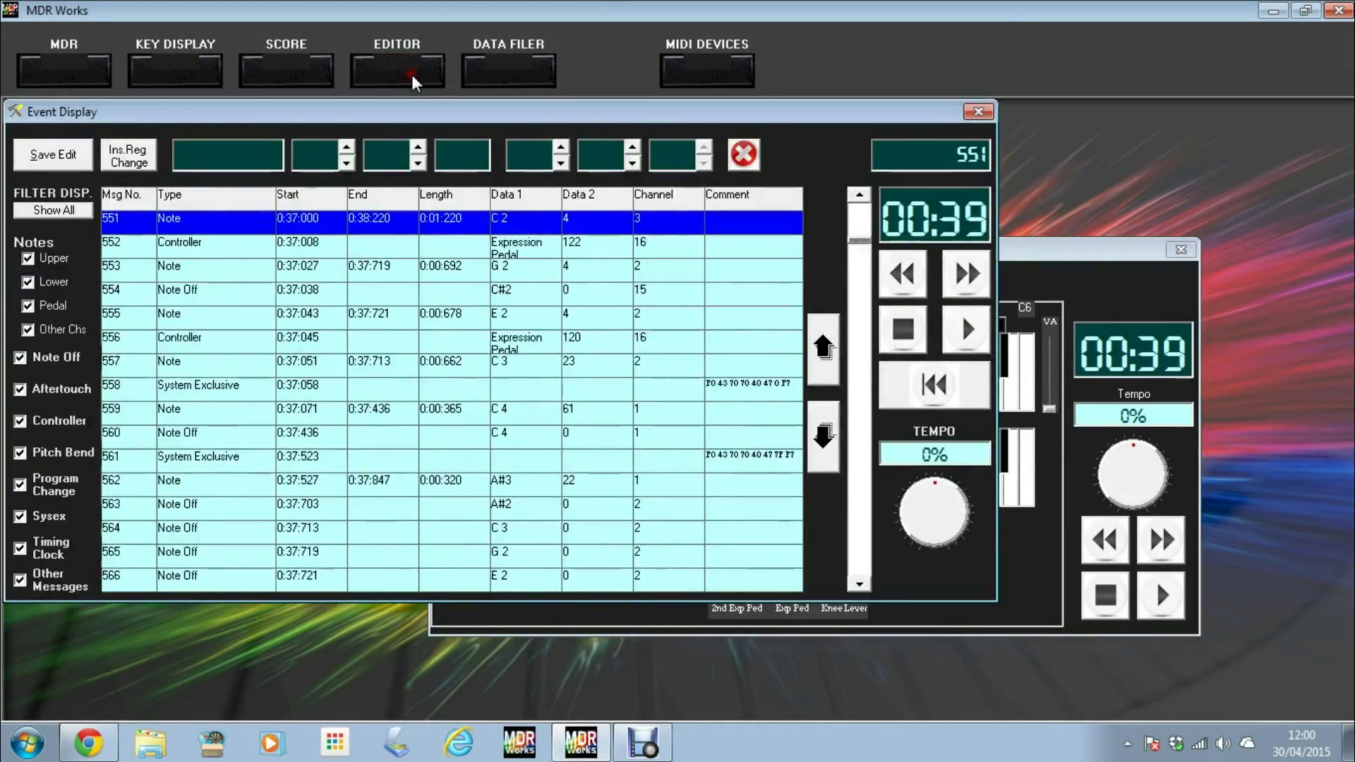